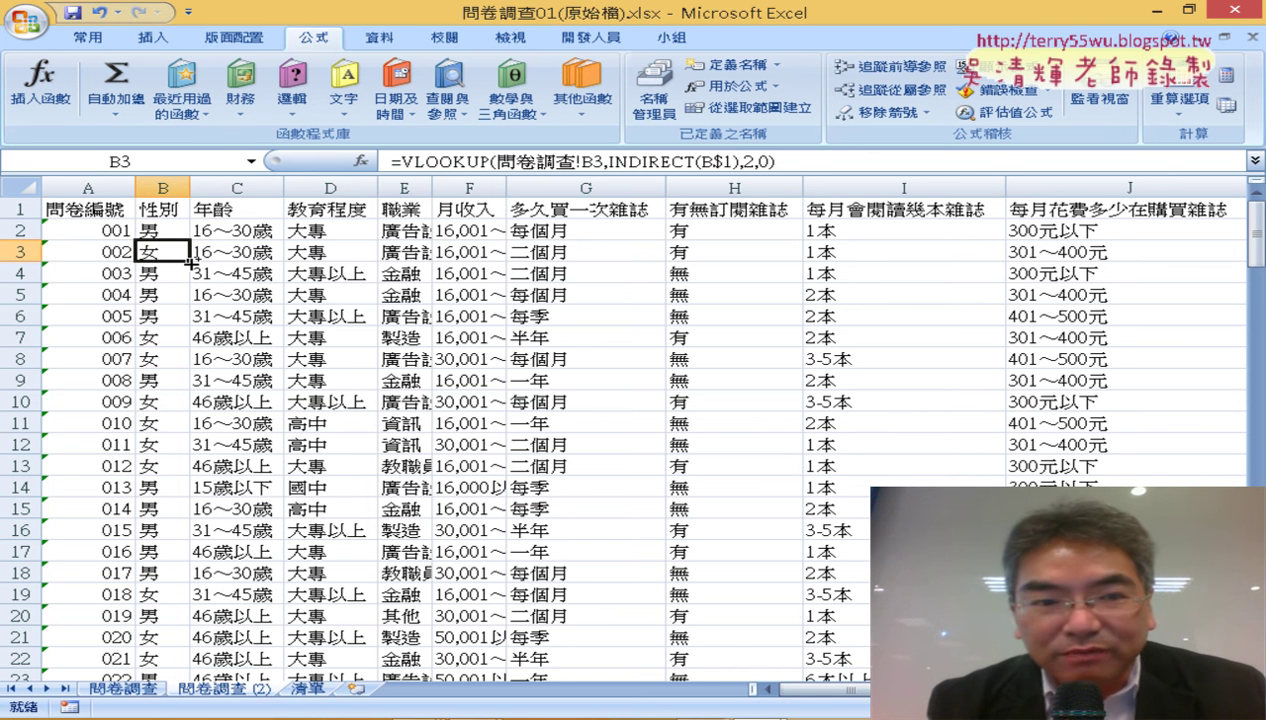
# Clear rows 3 down and check B2's VLOOKUP with INDIRECT(B$1), which returns 男.
pyautogui.moveTo(190, 262); pyautogui.dragTo(175, 230)
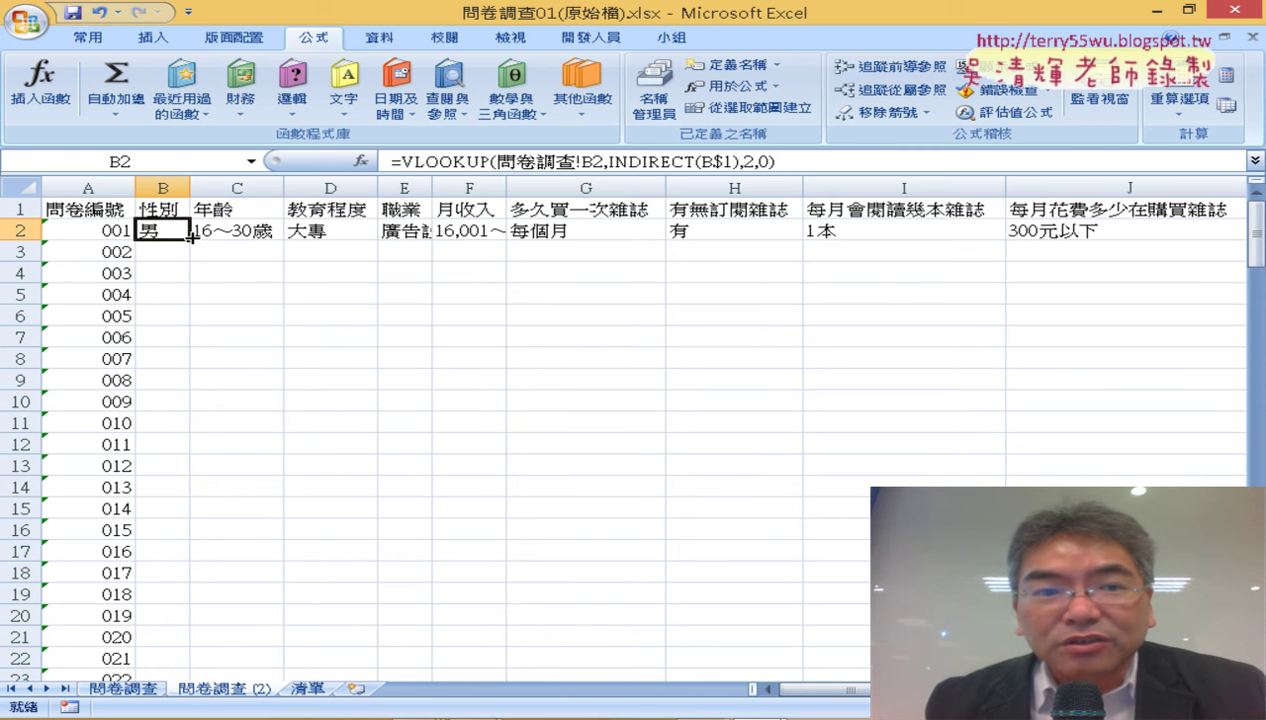
pyautogui.click(460, 158)
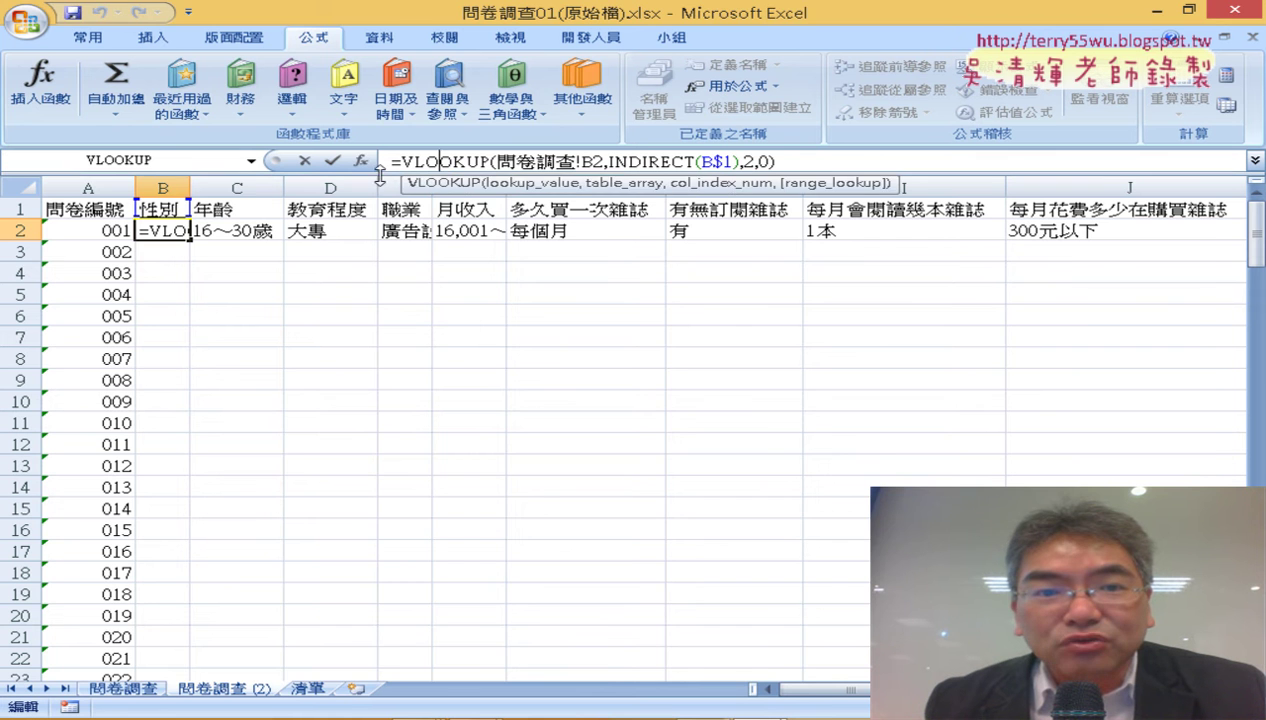
pyautogui.click(361, 160)
pyautogui.click(573, 379)
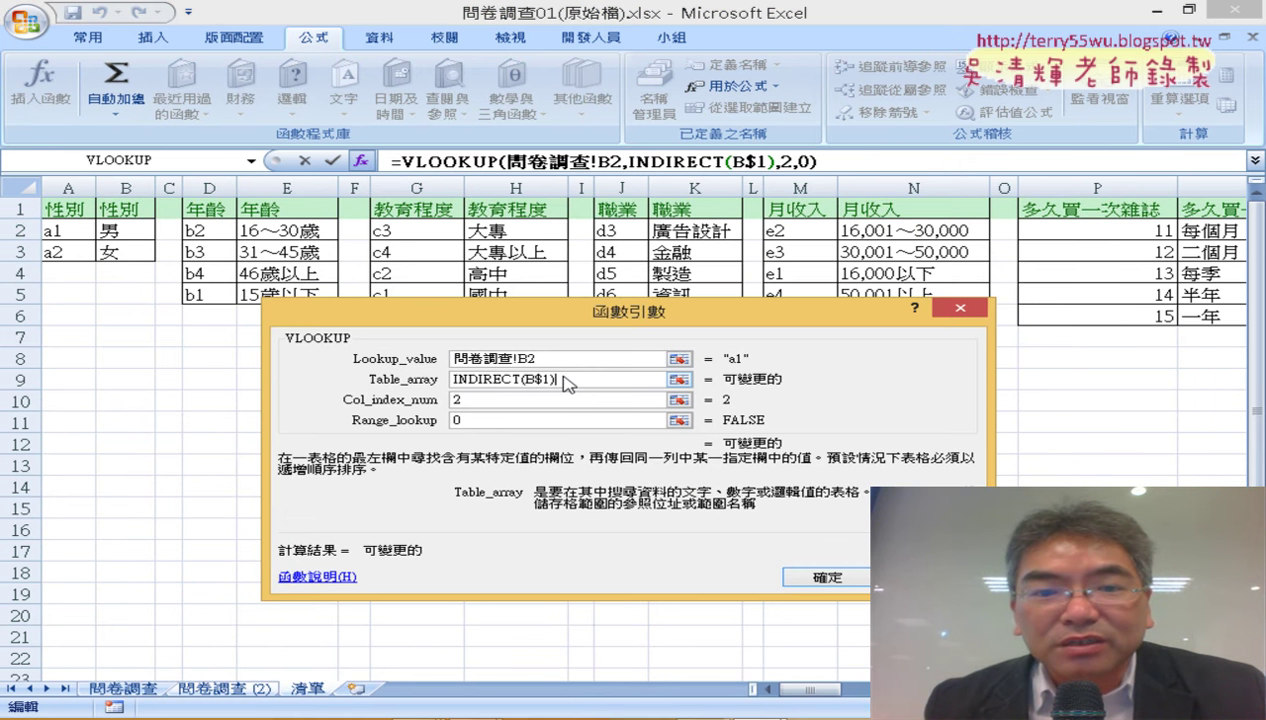
pyautogui.click(550, 358)
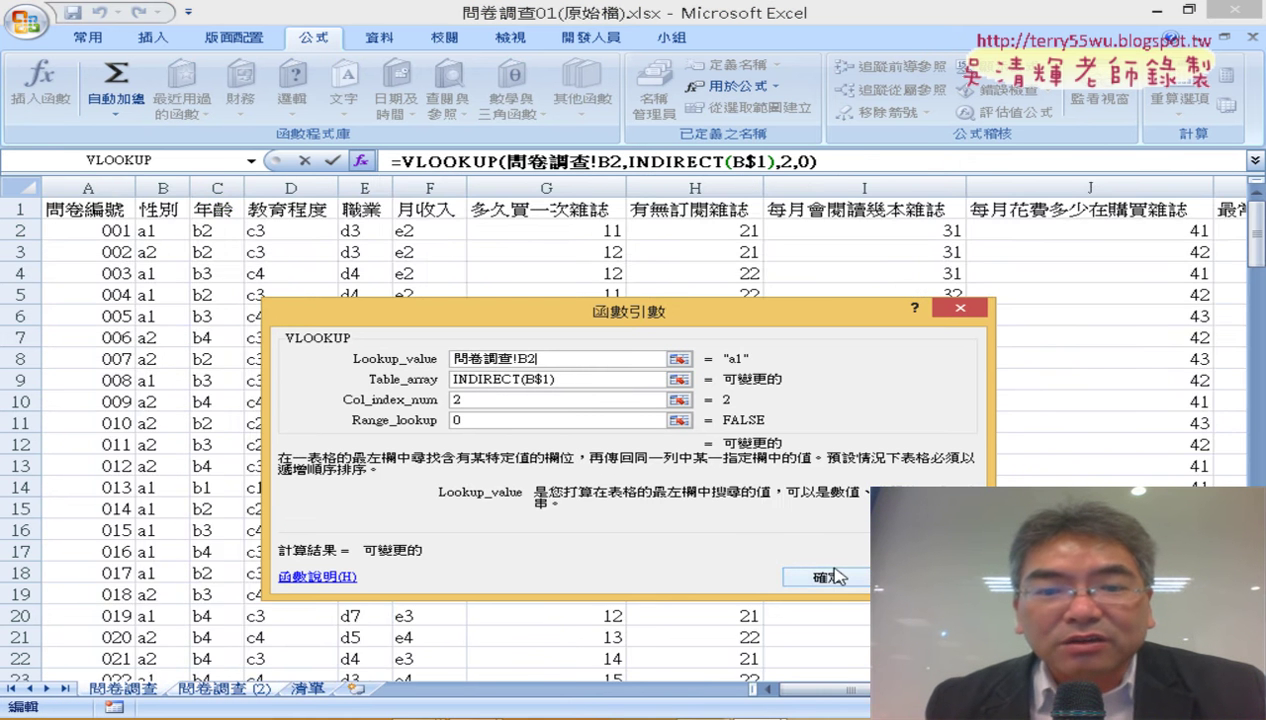
pyautogui.click(826, 577)
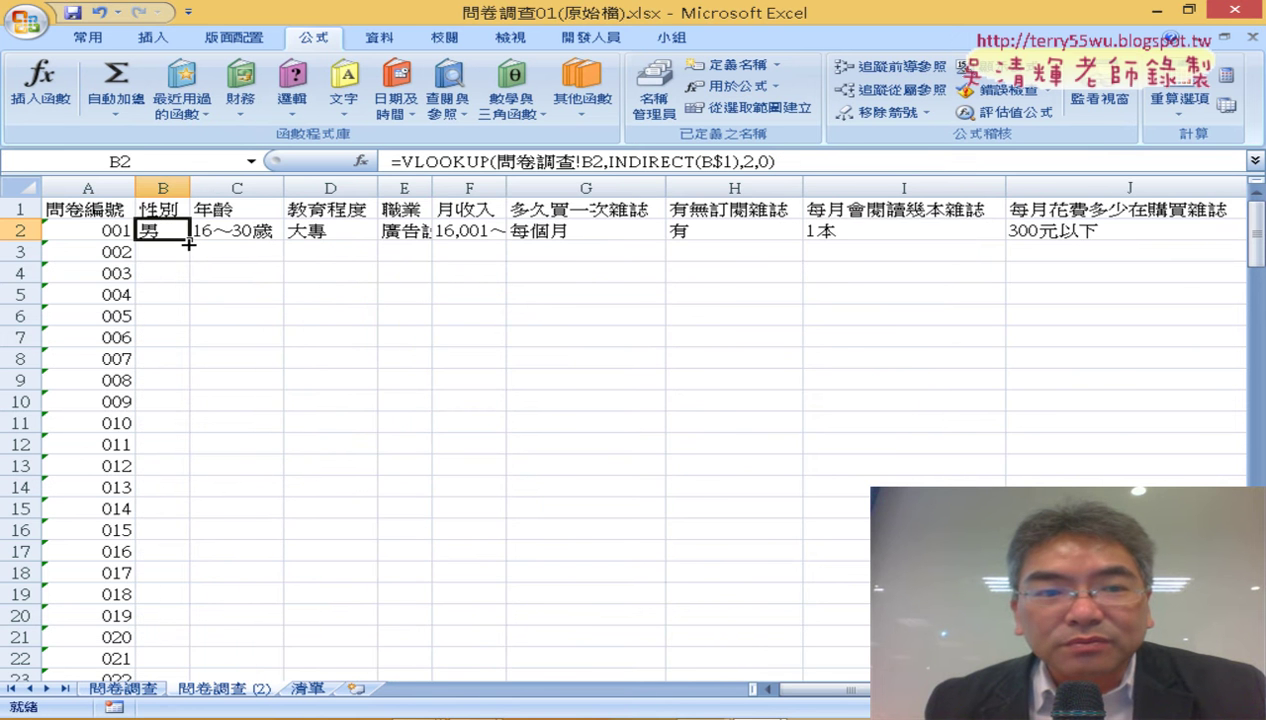
# Fill B2's formula across to O2 and down every survey row, then list the defined names.
pyautogui.moveTo(188, 243); pyautogui.dragTo(942, 263)
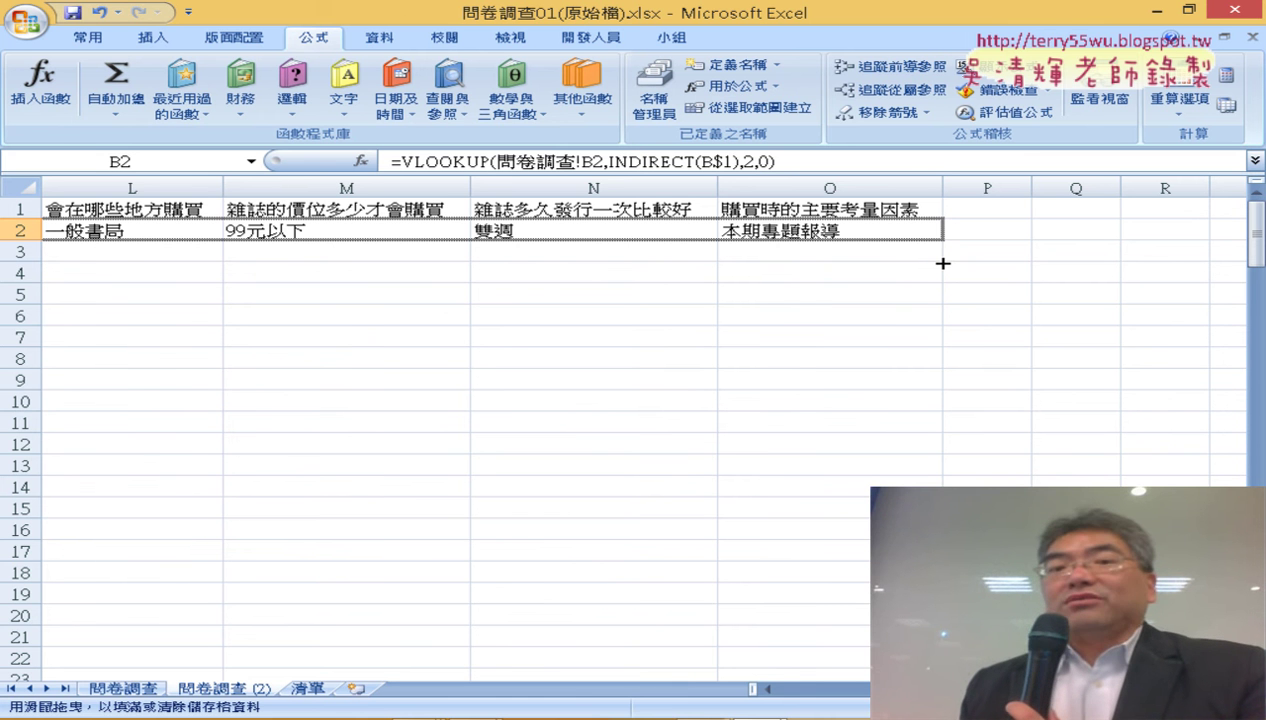
pyautogui.moveTo(942, 263); pyautogui.dragTo(942, 263)
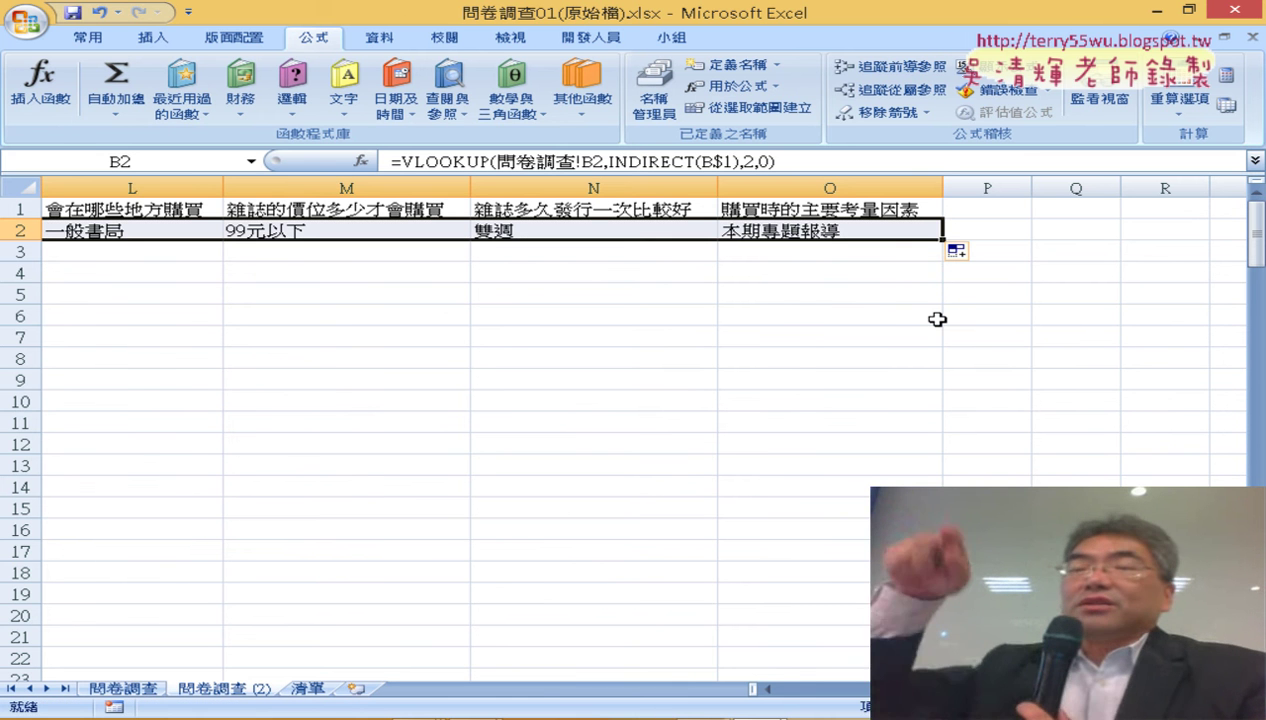
pyautogui.doubleClick(941, 239)
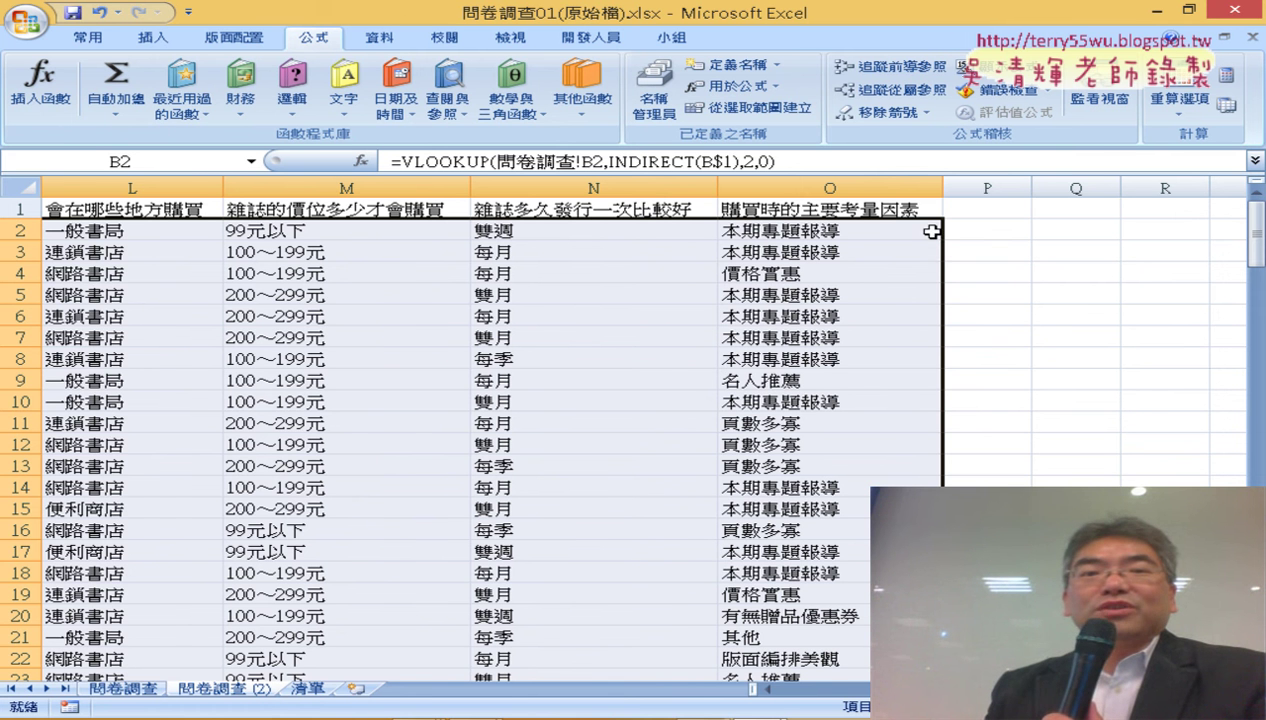
pyautogui.click(665, 106)
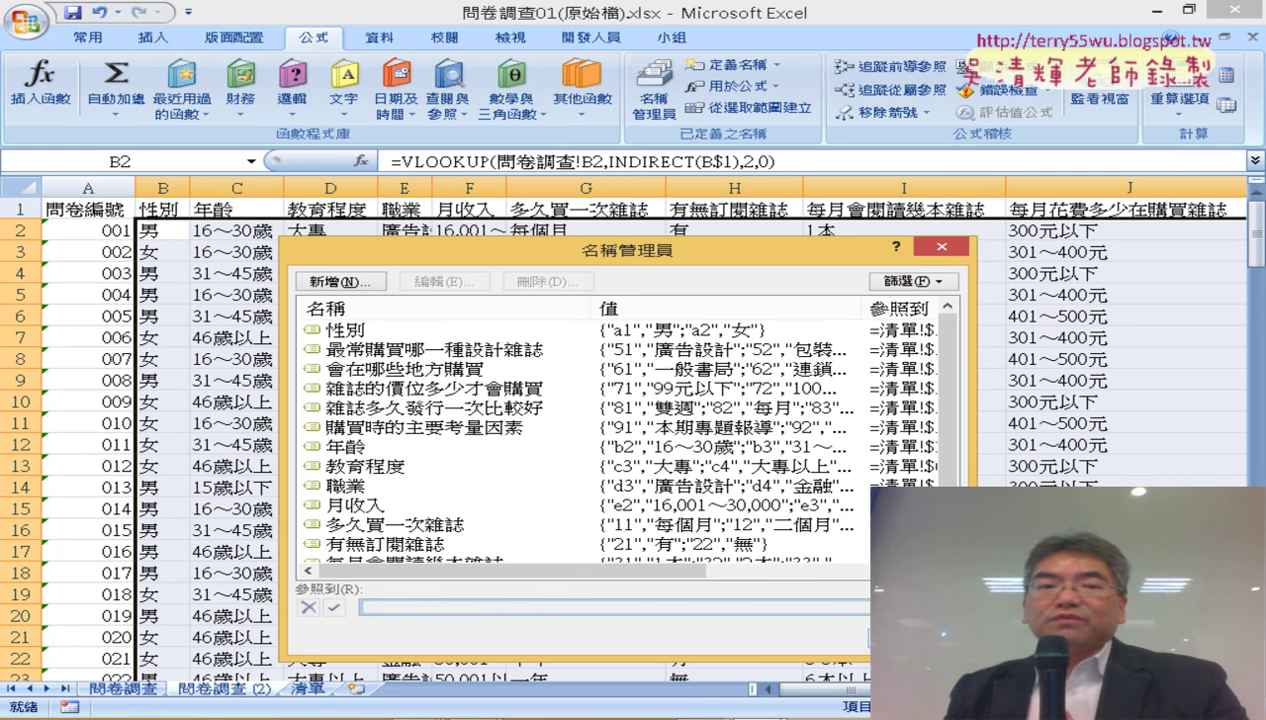
# Close Name Manager and re-examine the VLOOKUP arguments of B2's formula.
pyautogui.click(915, 637)
pyautogui.click(452, 162)
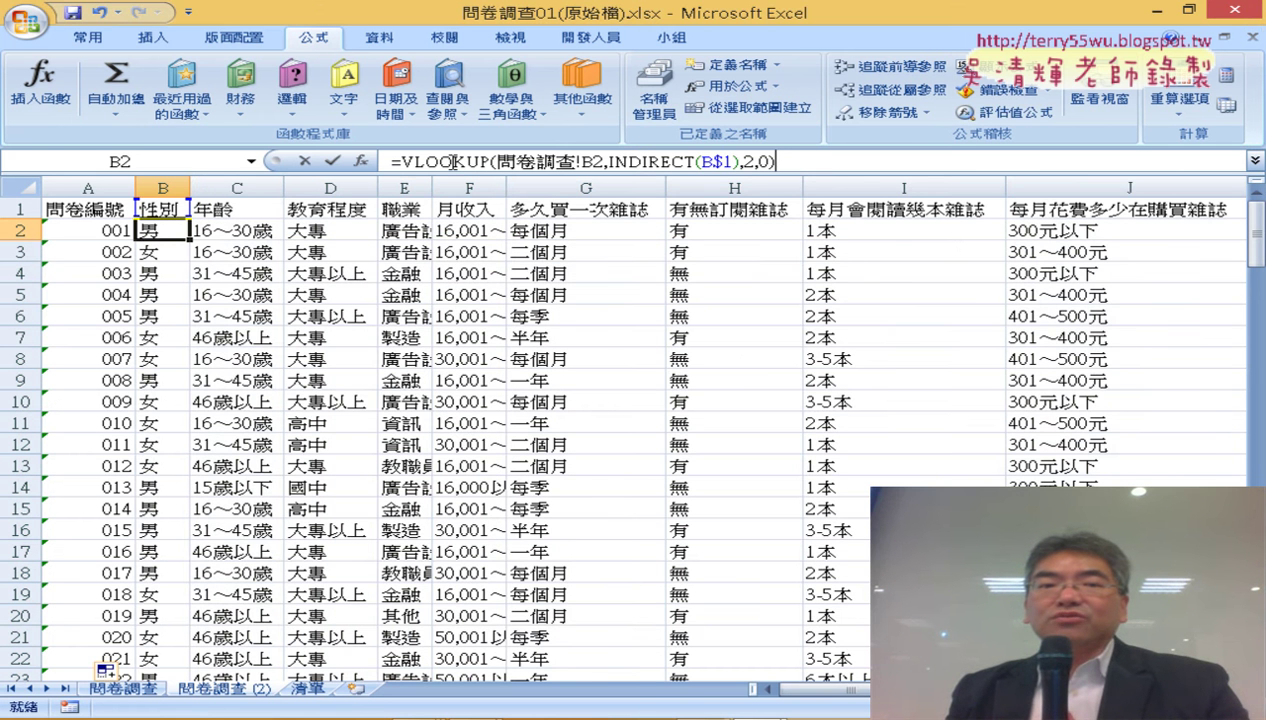
pyautogui.click(362, 162)
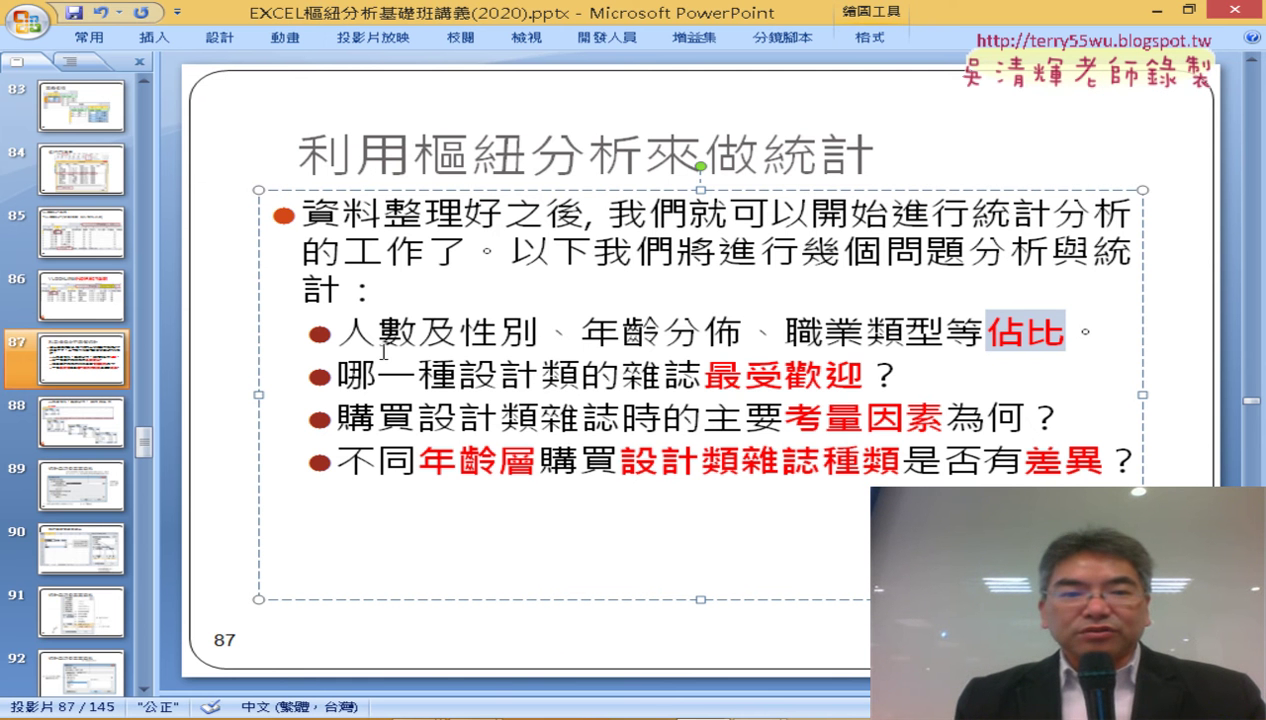
pyautogui.moveTo(458, 333)
pyautogui.mouseDown()
pyautogui.moveTo(866, 335)
pyautogui.moveTo(793, 330)
pyautogui.mouseUp()
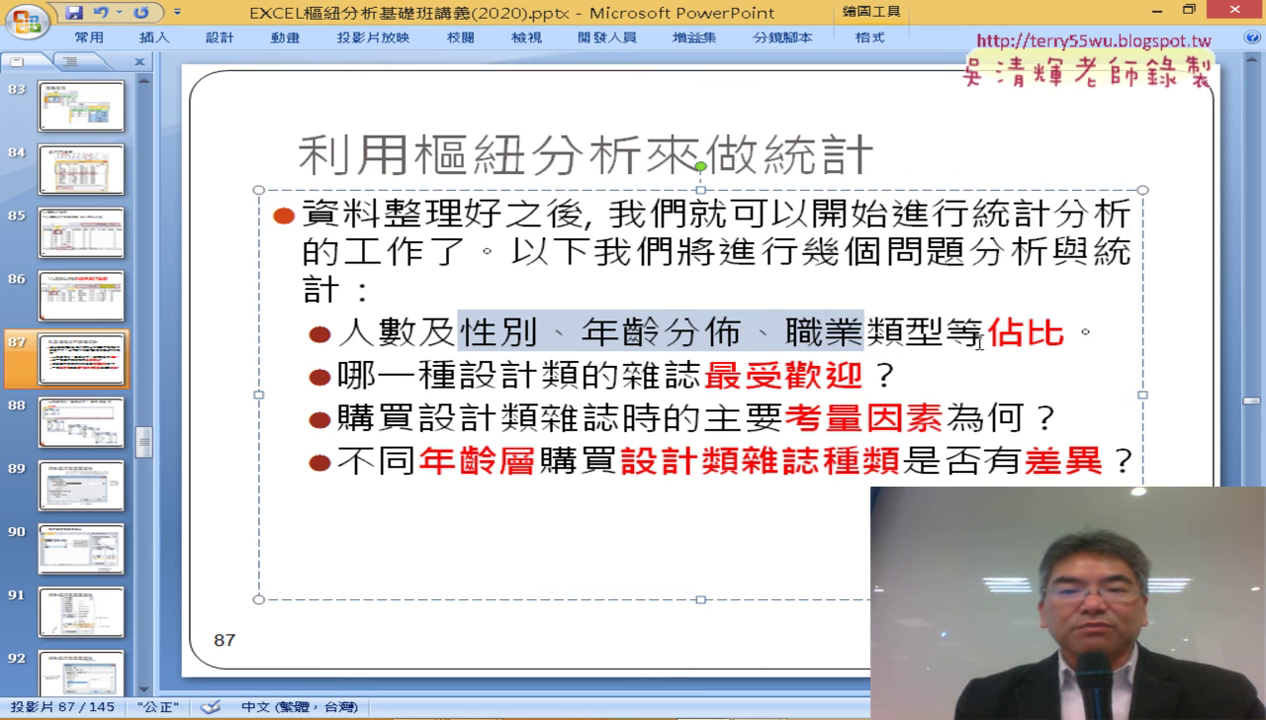
pyautogui.moveTo(985, 332); pyautogui.dragTo(1084, 332)
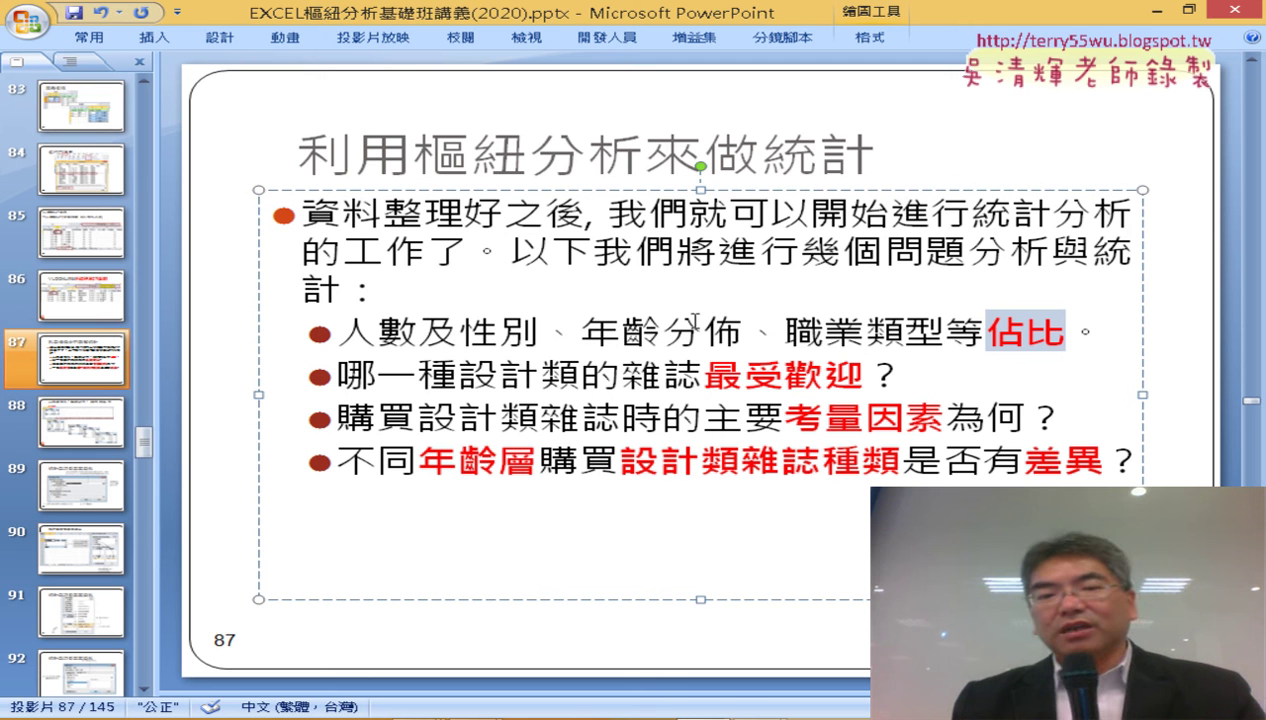
pyautogui.moveTo(375, 376); pyautogui.dragTo(866, 376)
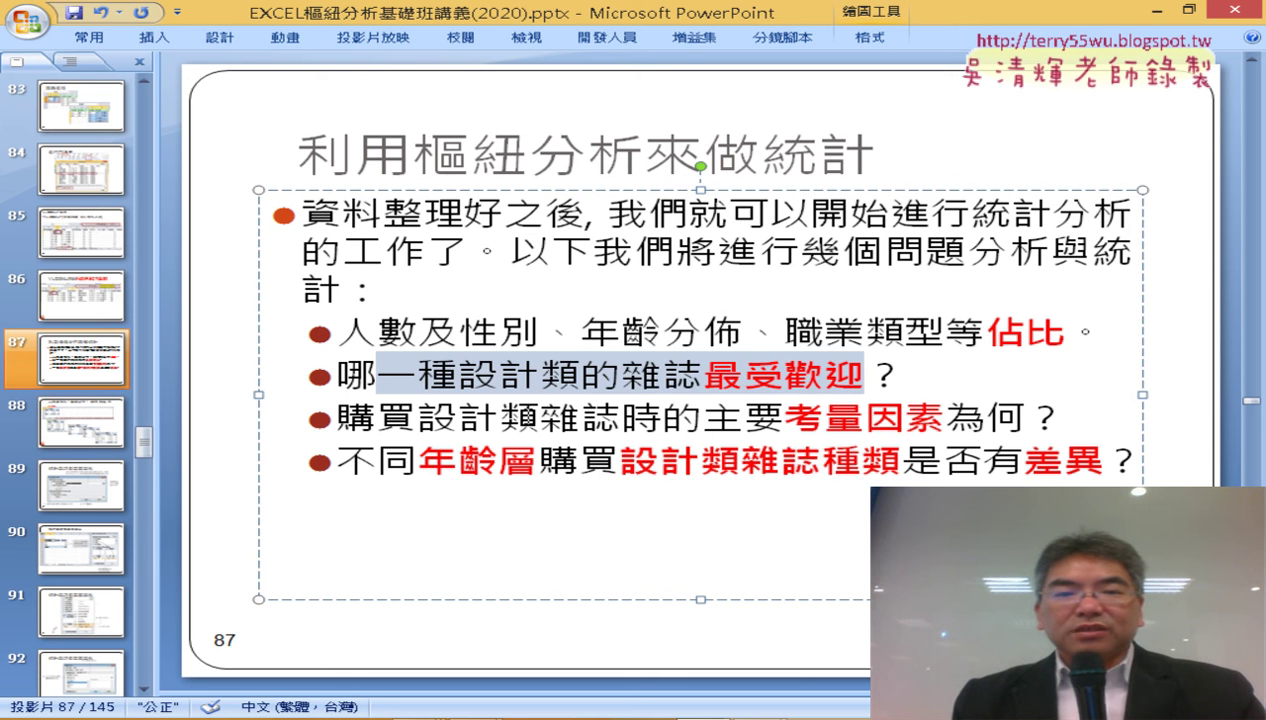
pyautogui.moveTo(418, 418); pyautogui.dragTo(620, 418)
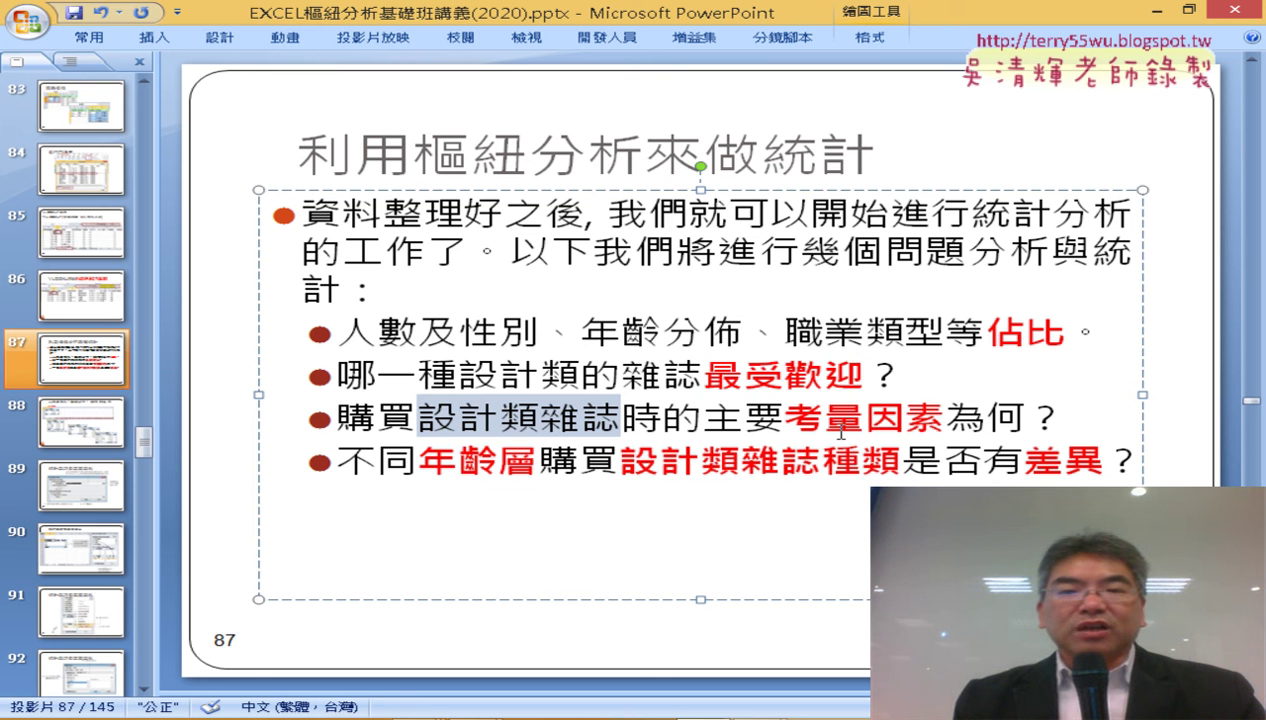
pyautogui.click(841, 432)
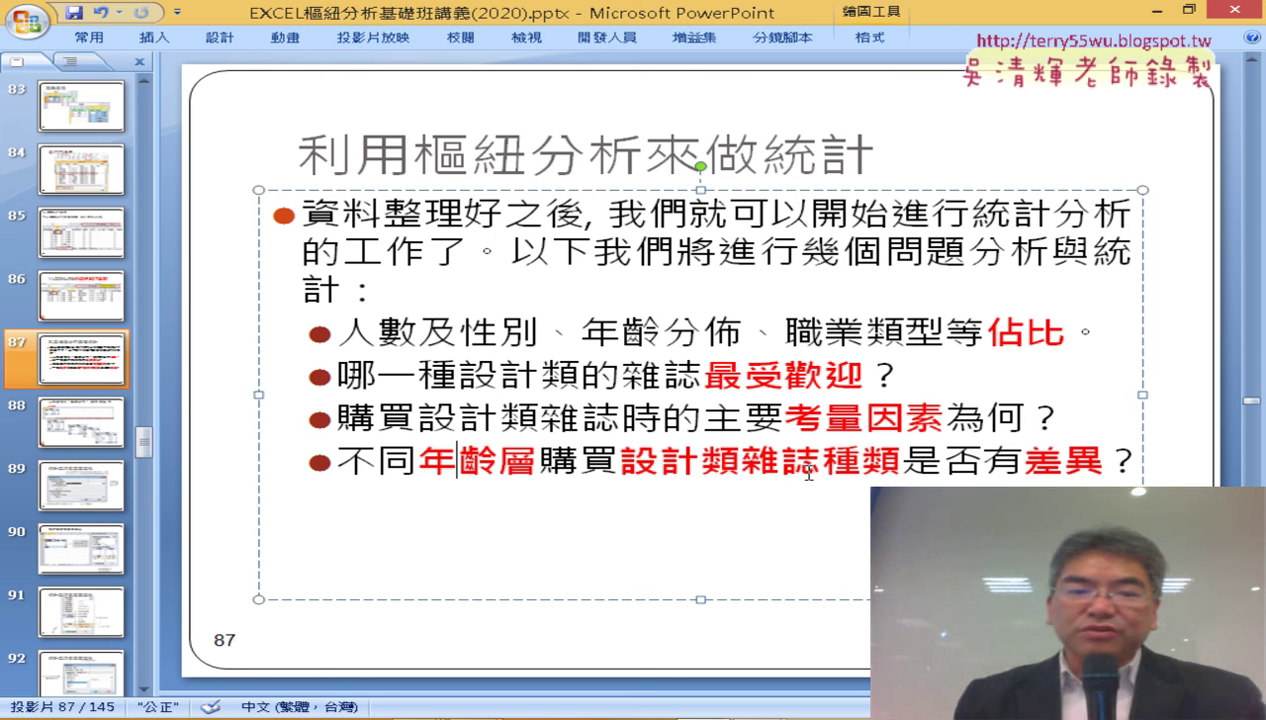
pyautogui.moveTo(683, 662)
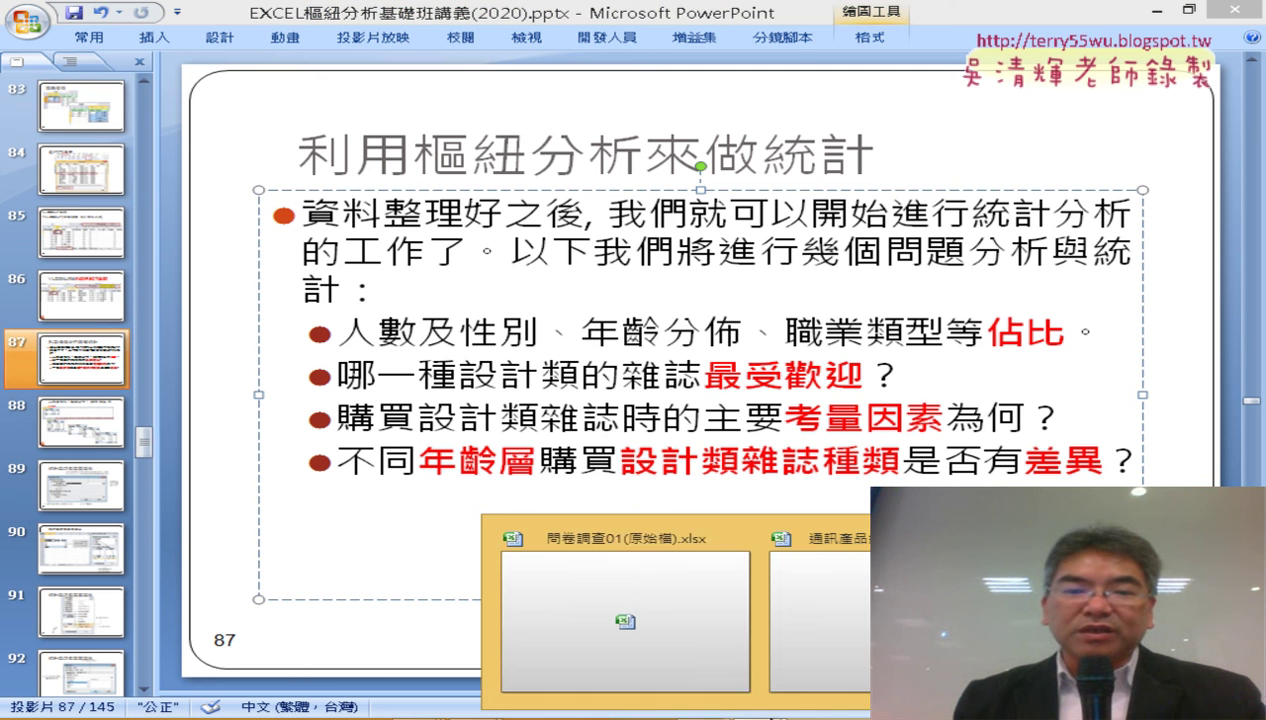
# Bring the survey workbook window back to the front from the taskbar.
pyautogui.click(656, 642)
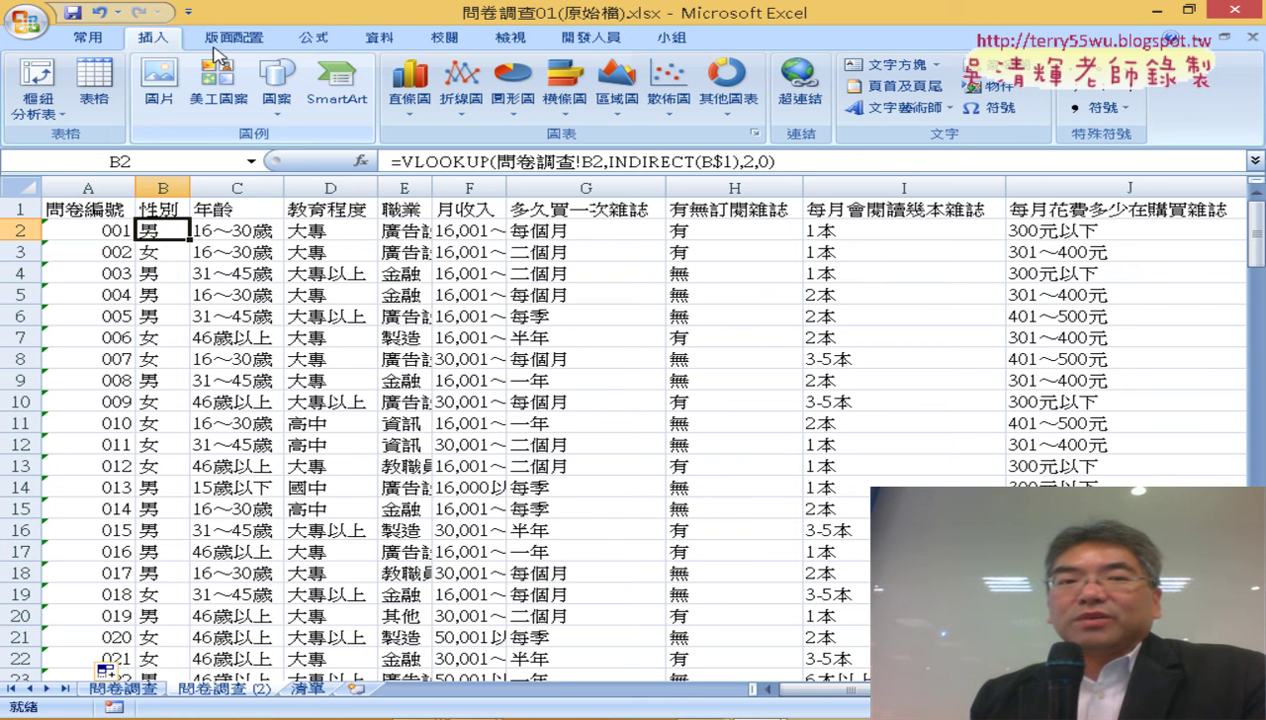
# Auto-fit columns B through G, so column F shows income ranges like 16,001～30,000.
pyautogui.click(153, 186)
pyautogui.moveTo(153, 186); pyautogui.dragTo(400, 192)
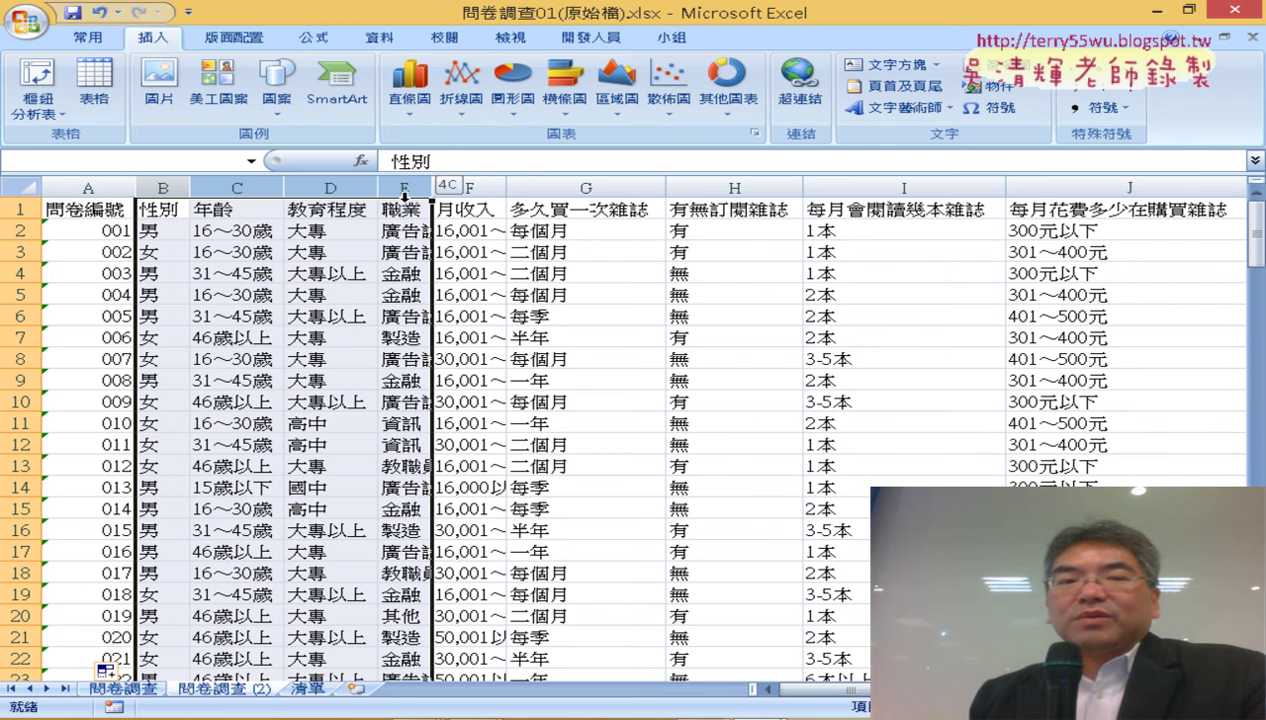
pyautogui.click(314, 182)
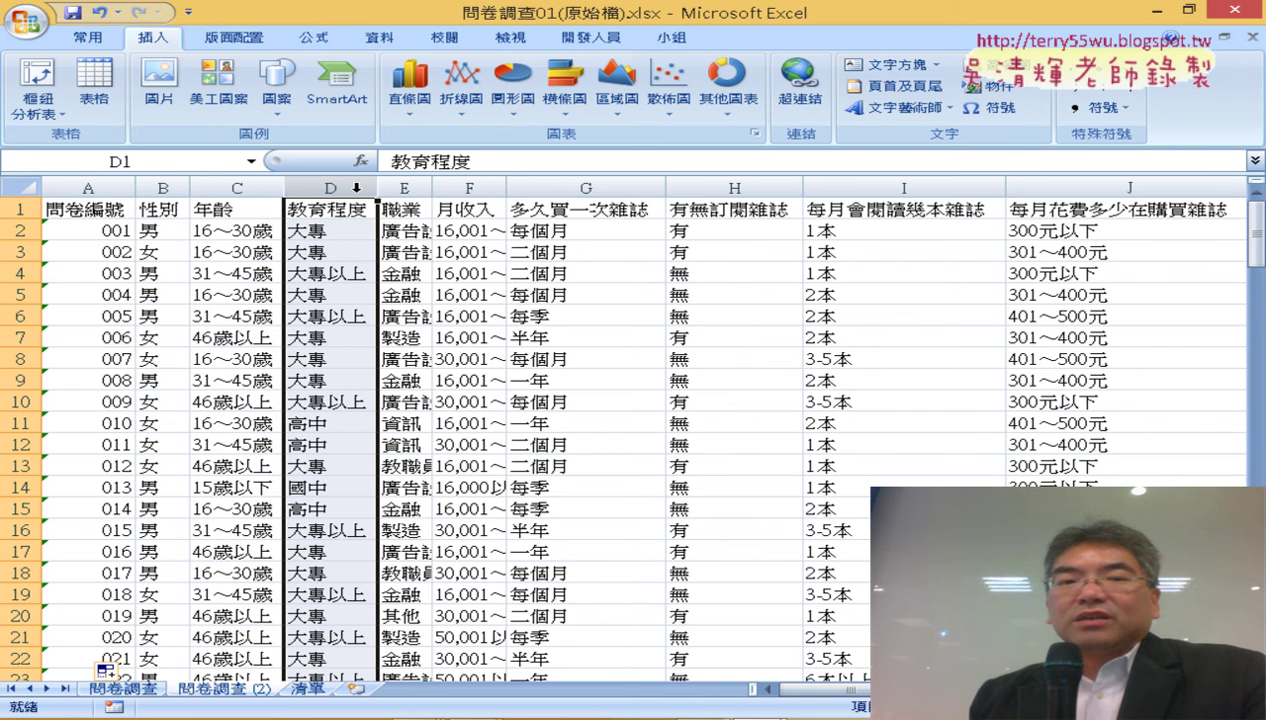
pyautogui.doubleClick(509, 192)
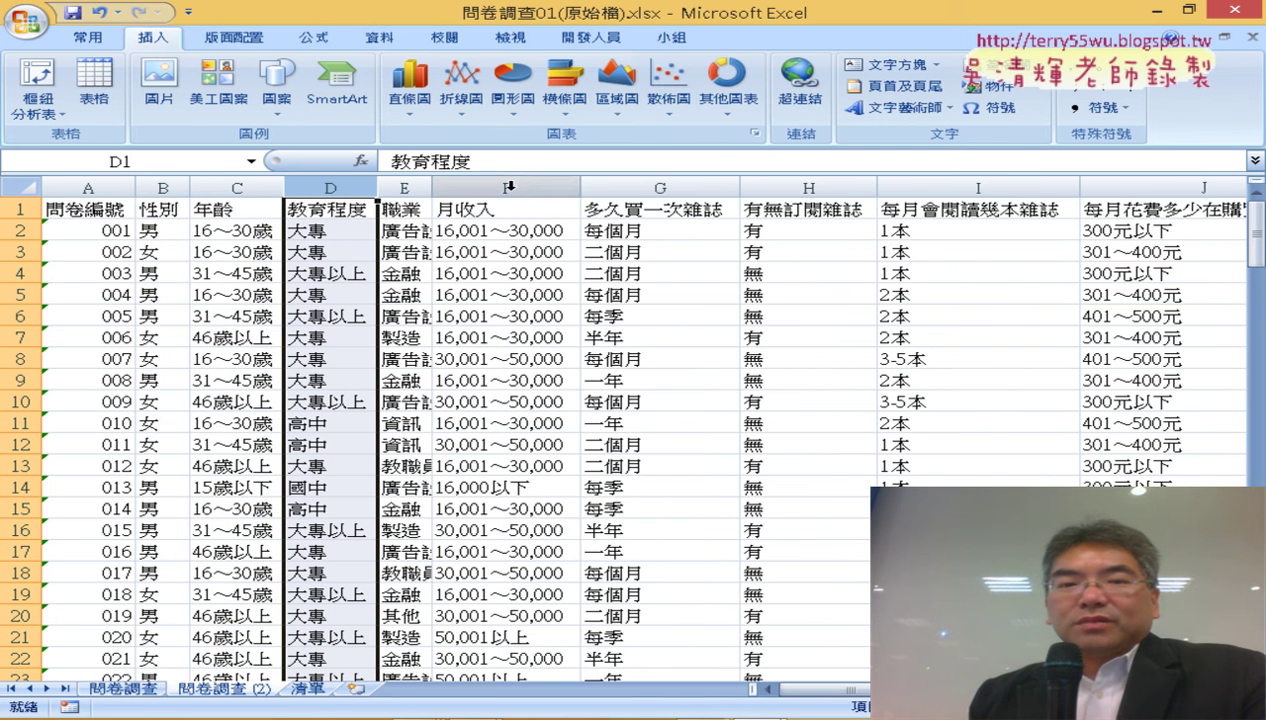
pyautogui.doubleClick(752, 180)
pyautogui.click(645, 188)
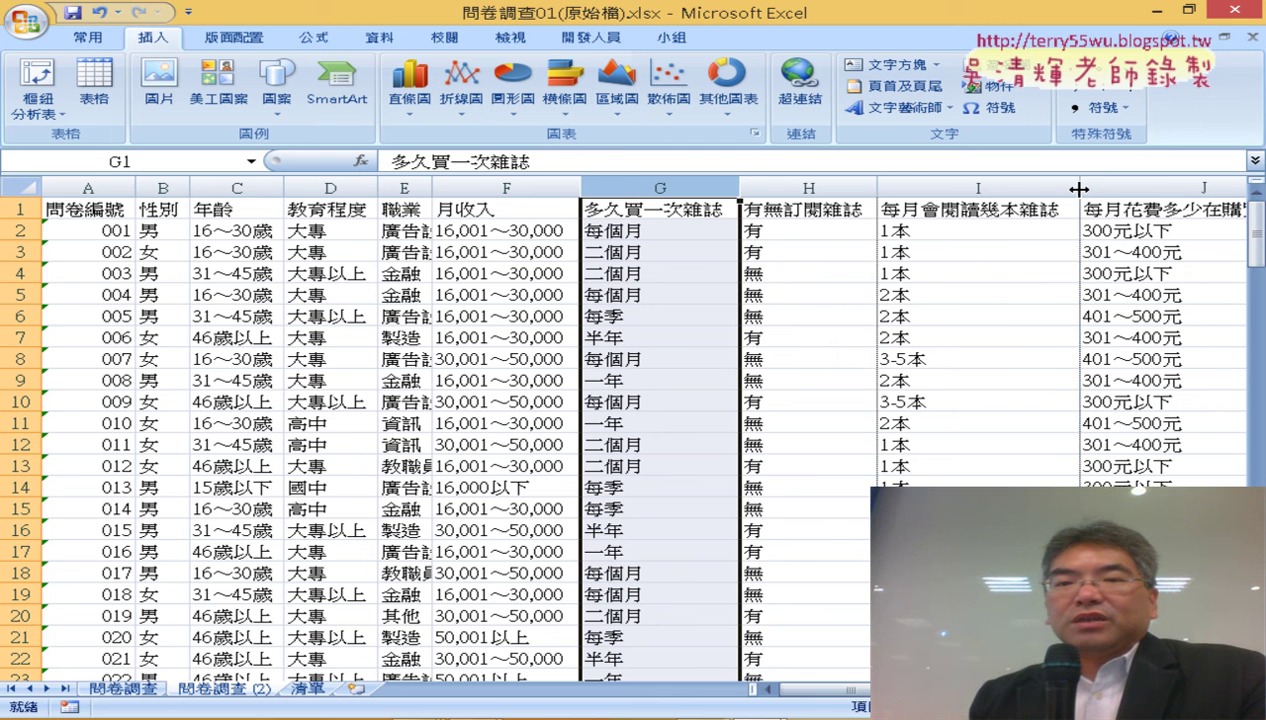
# Widen column K and check the remaining columns through O.
pyautogui.moveTo(800, 689); pyautogui.dragTo(865, 689)
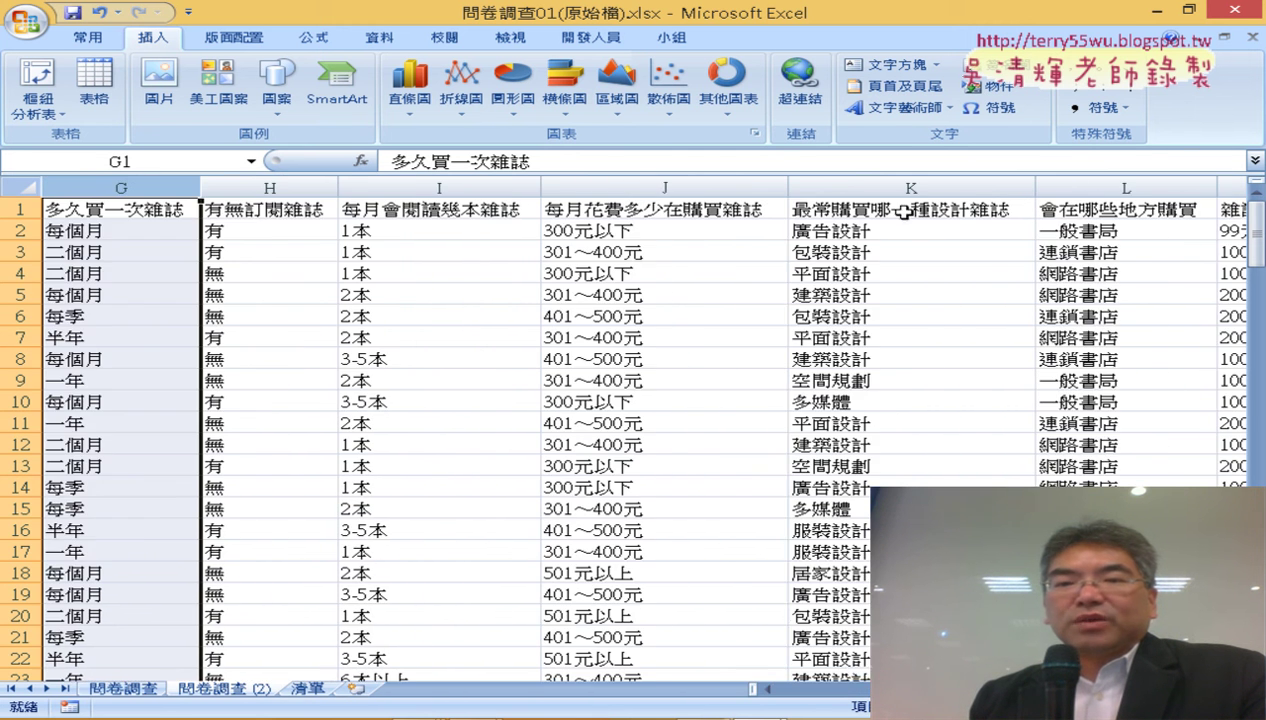
pyautogui.moveTo(1035, 183); pyautogui.dragTo(1035, 183)
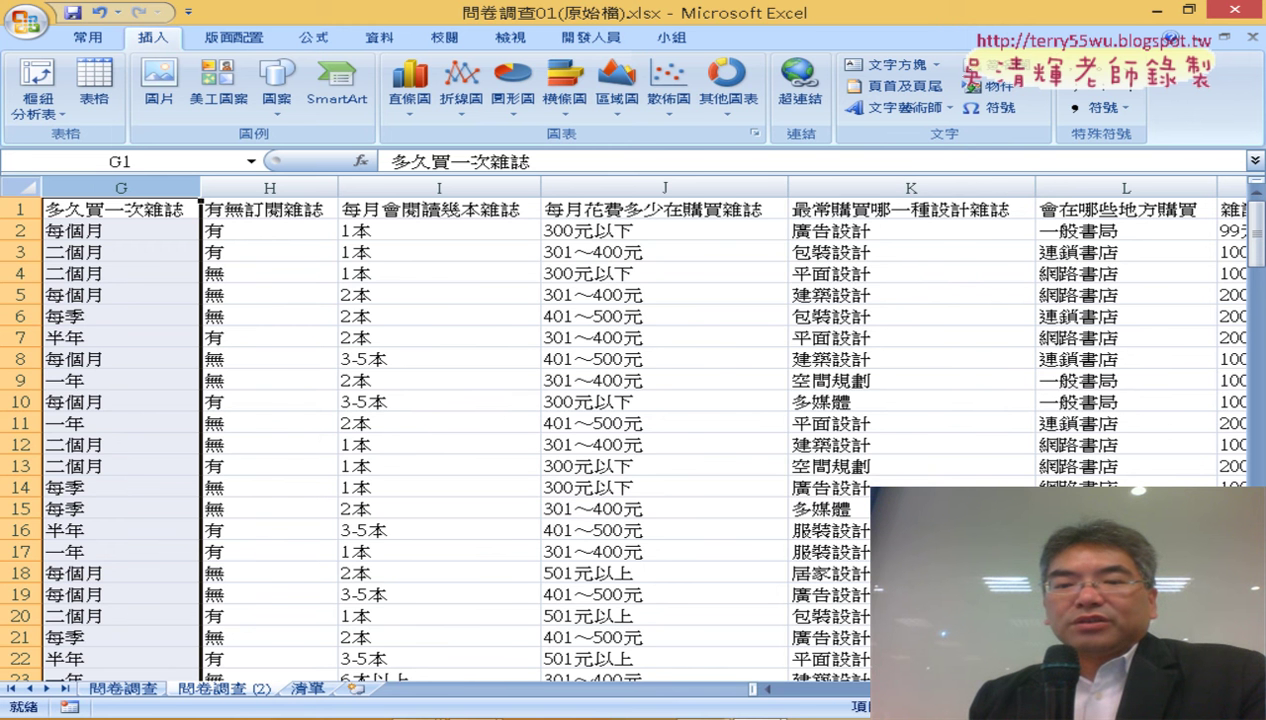
pyautogui.hscroll(2, 640, 430)
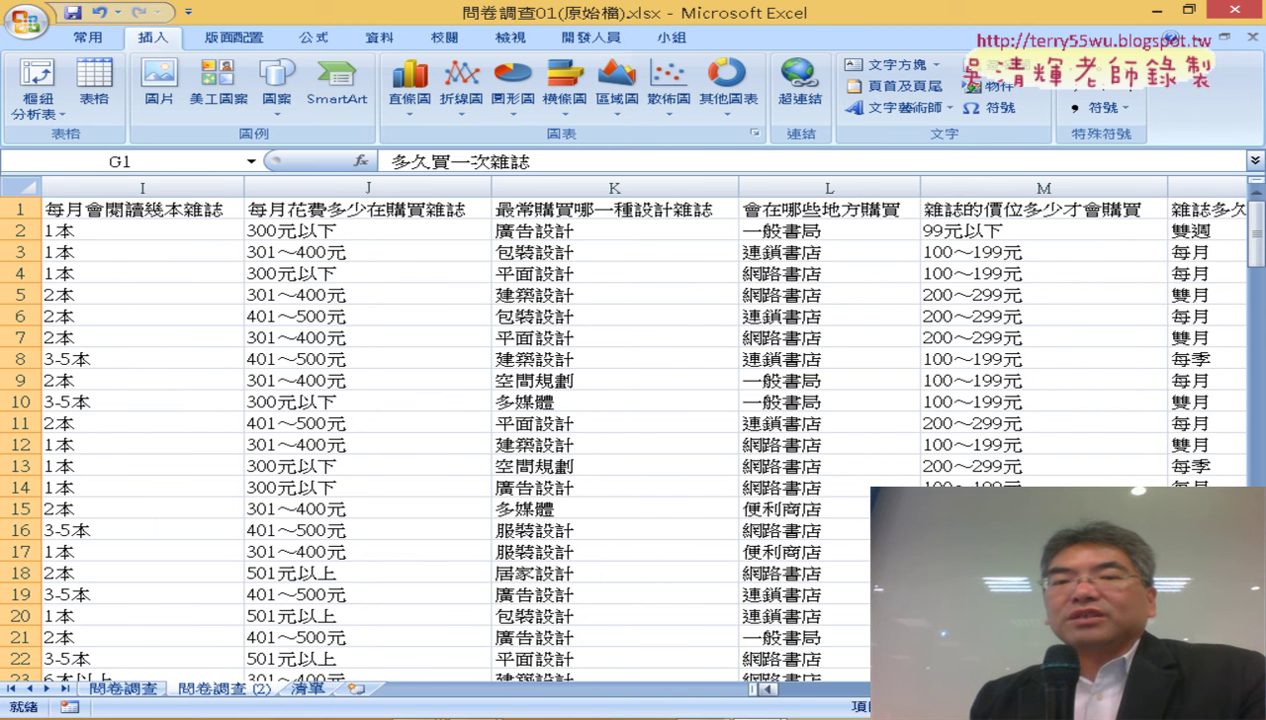
pyautogui.hscroll(1, 640, 430)
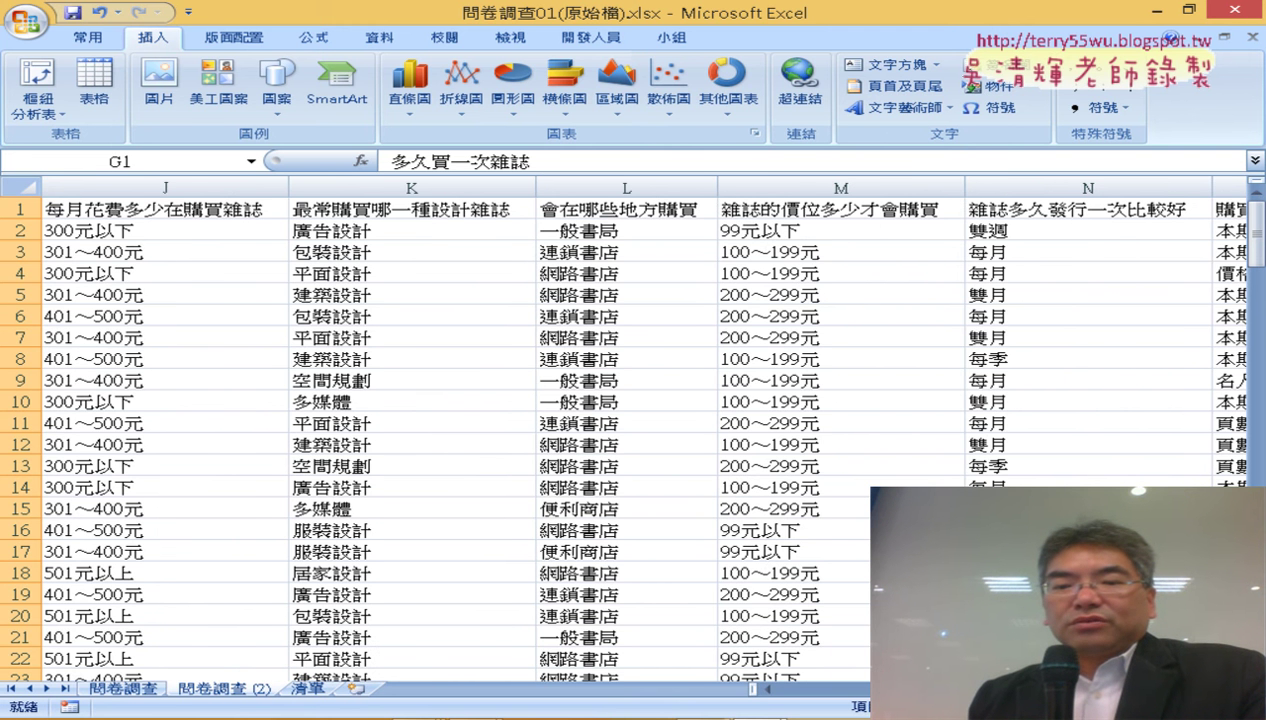
pyautogui.hscroll(1, 640, 430)
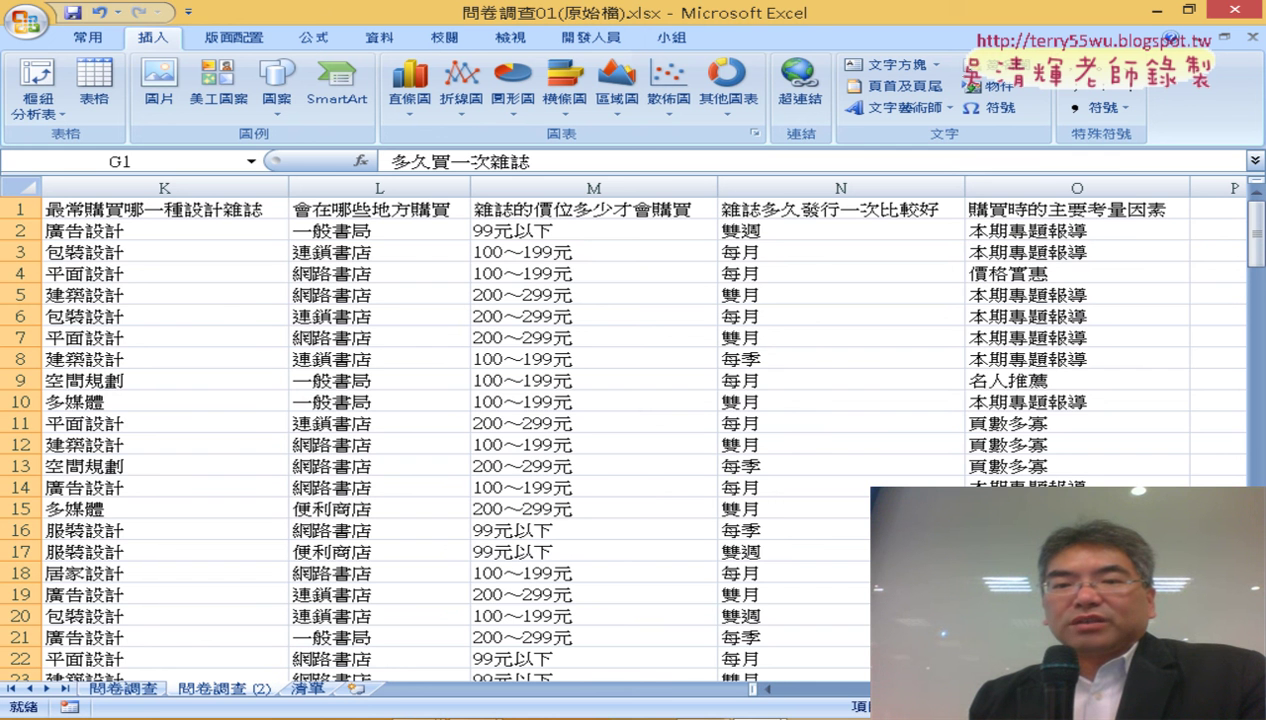
pyautogui.click(1121, 175)
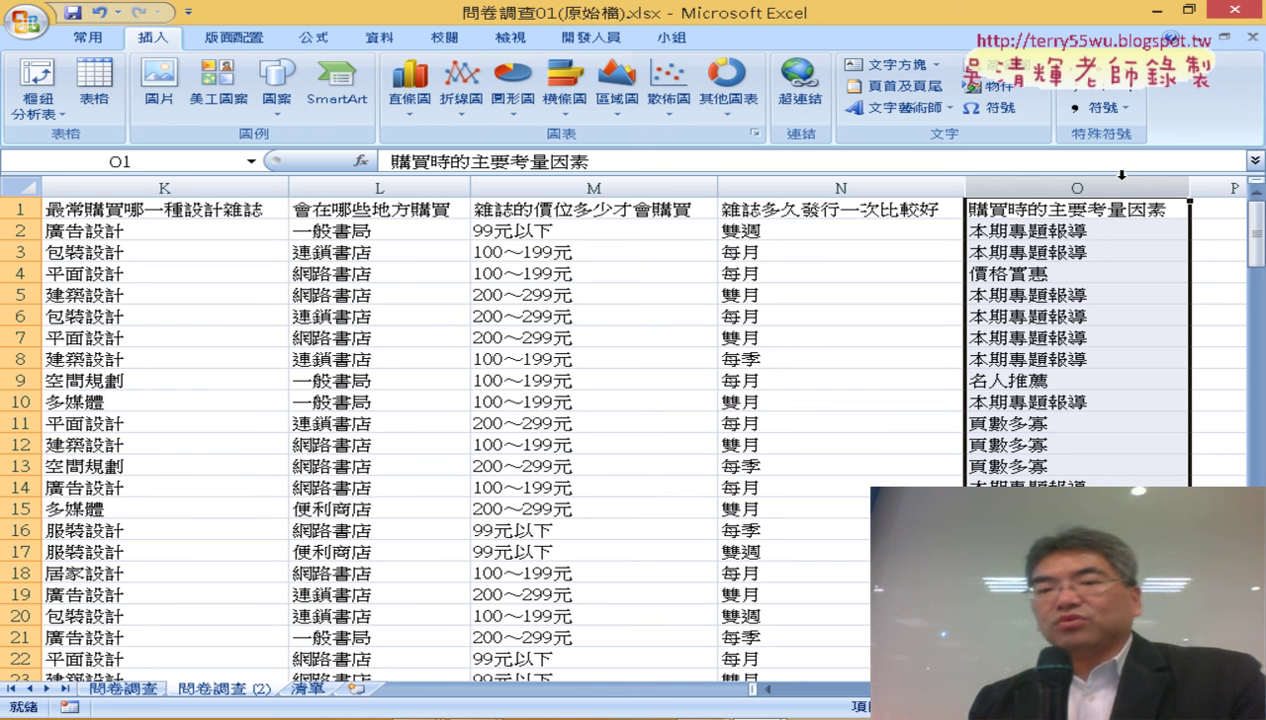